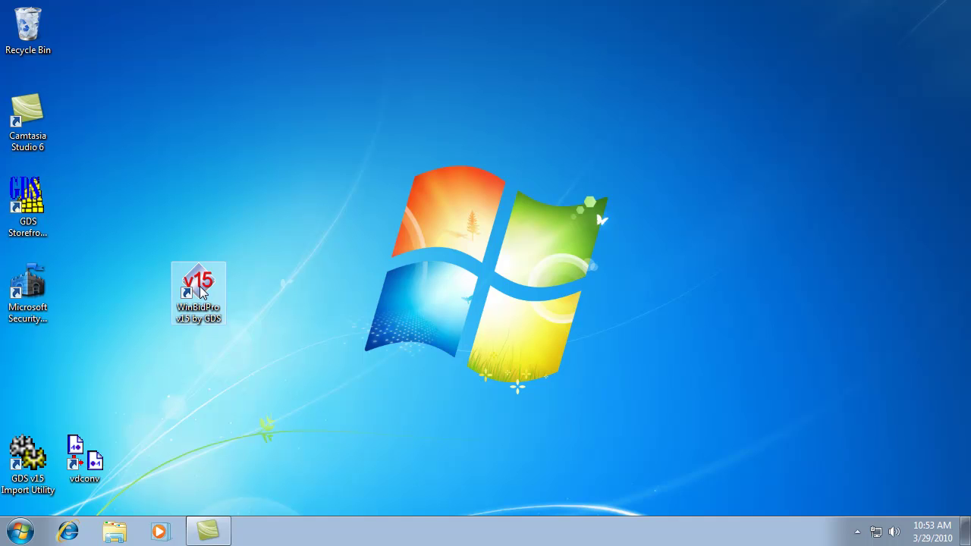
Launch WinBidPro v15 and log in with the preselected user name
double_click(202, 290)
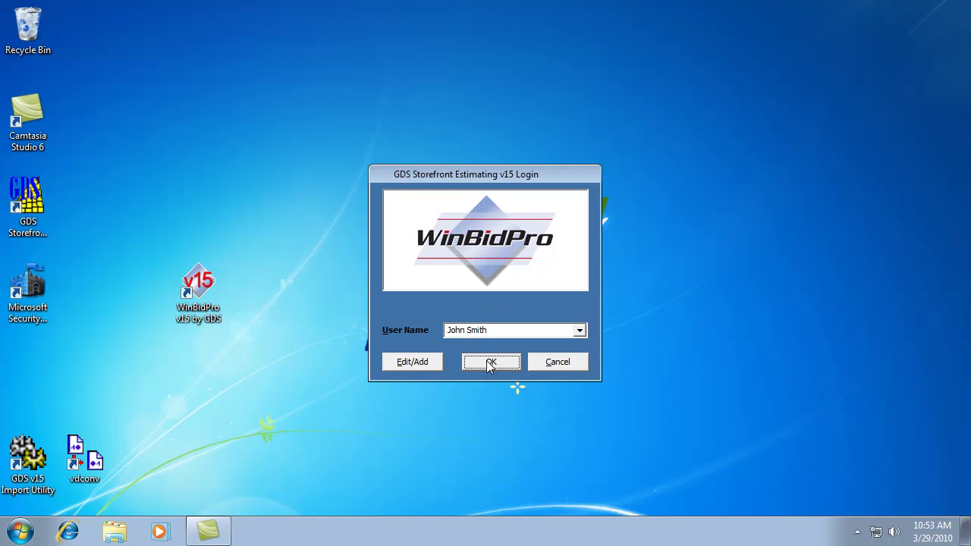
left_click(489, 363)
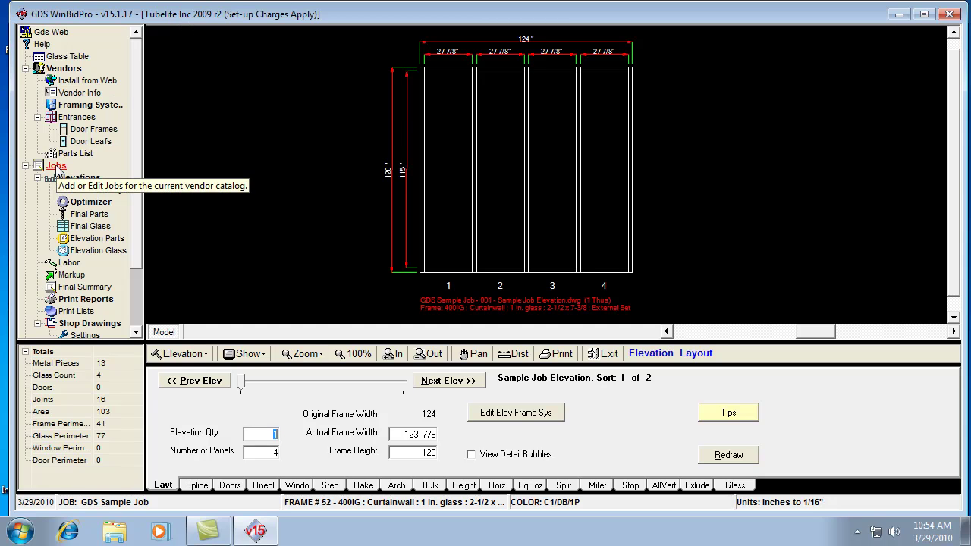
Add a new job named "First Test Job" with the Better Yield optimizer
left_click(55, 169)
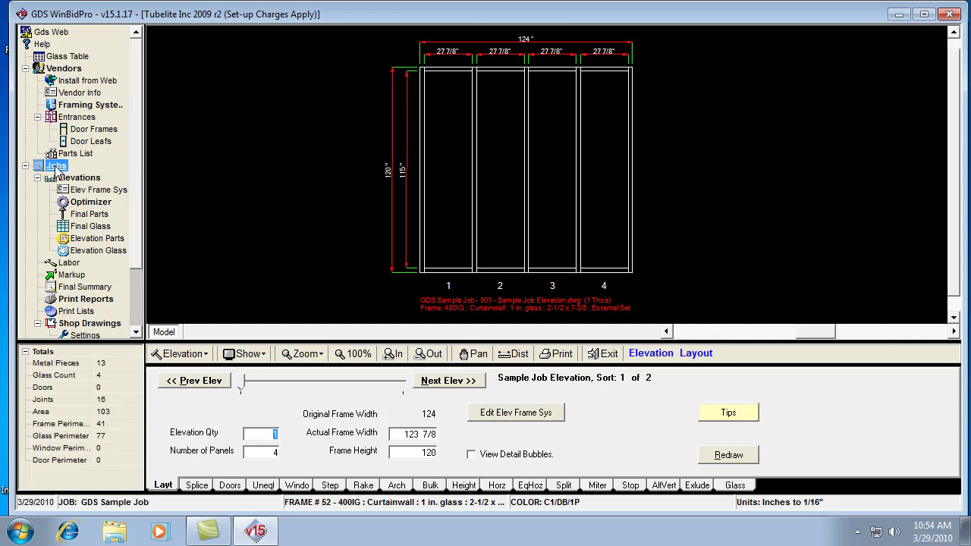
left_click(248, 466)
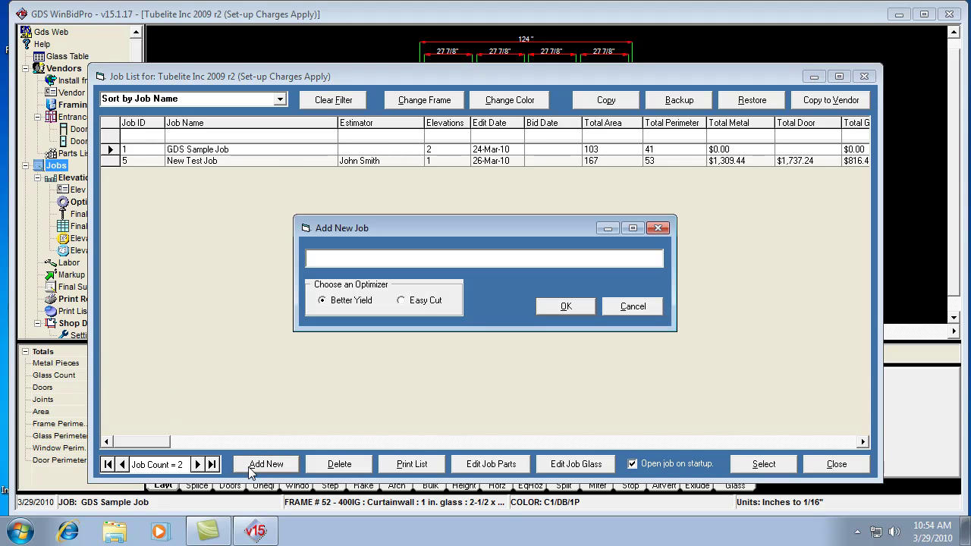
type("First Test Job")
mouse_move(351, 307)
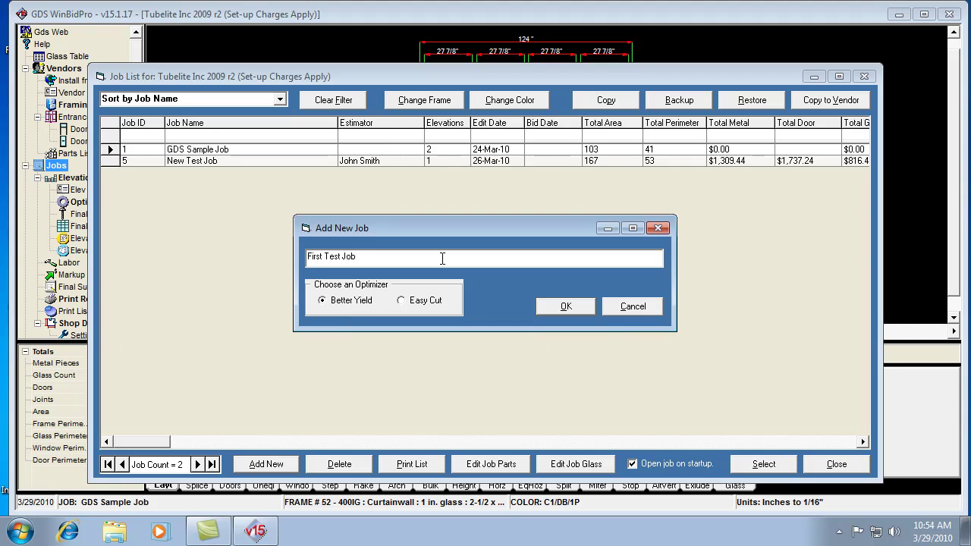
left_click(576, 310)
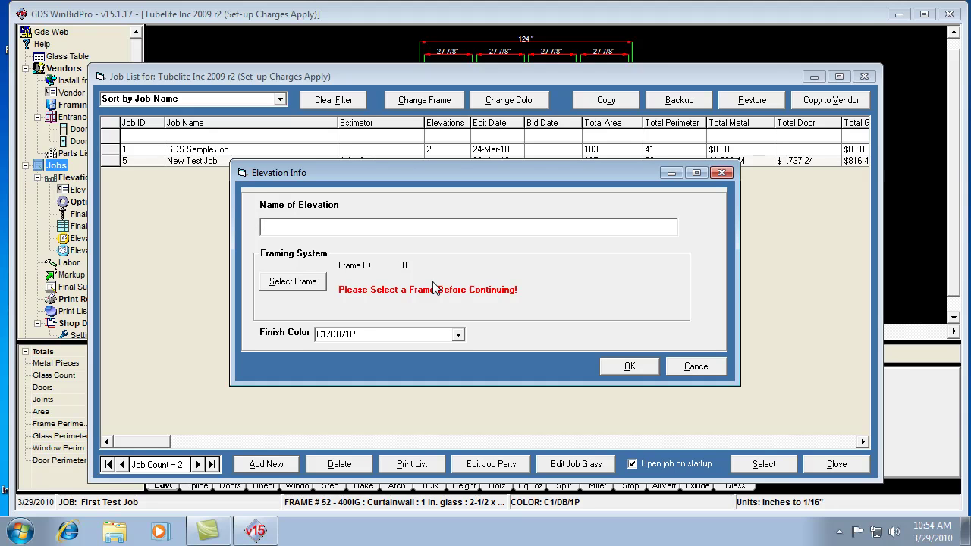
Name the job's elevation "A - First Elevation"
type("First Elevation")
left_click(261, 225)
type("A -")
Choose frame 9, E14000 I/O Storefront 2 x 4-1/2 Shear Block Outside Set, as the elevation's framing system
left_click(296, 282)
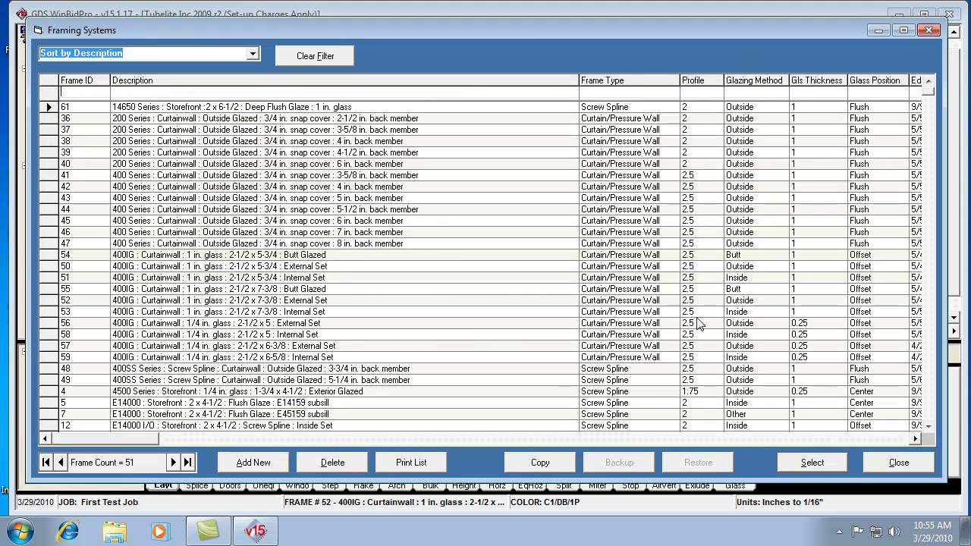
left_click(927, 391)
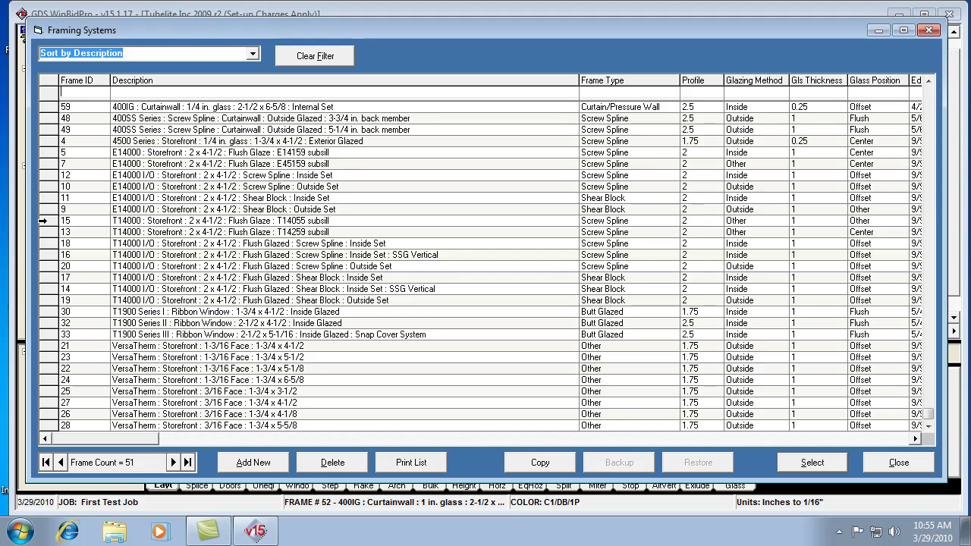
left_click(45, 209)
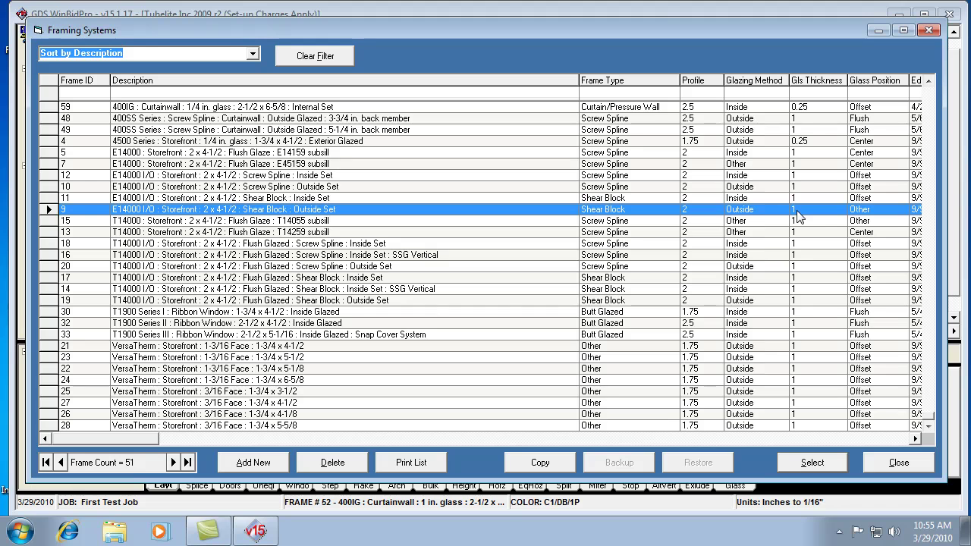
left_click(798, 465)
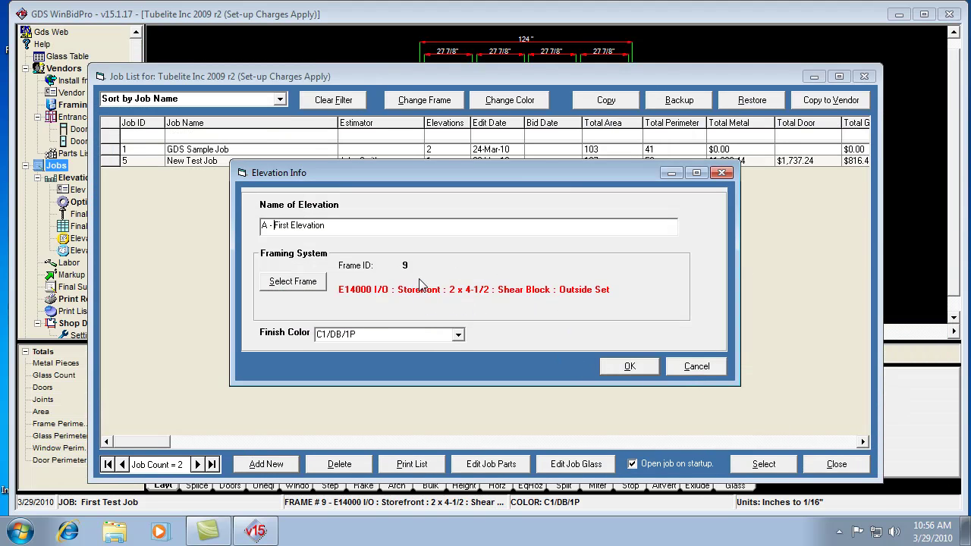
Set the elevation's finish color to FluroponPaint and accept the elevation info
left_click(458, 336)
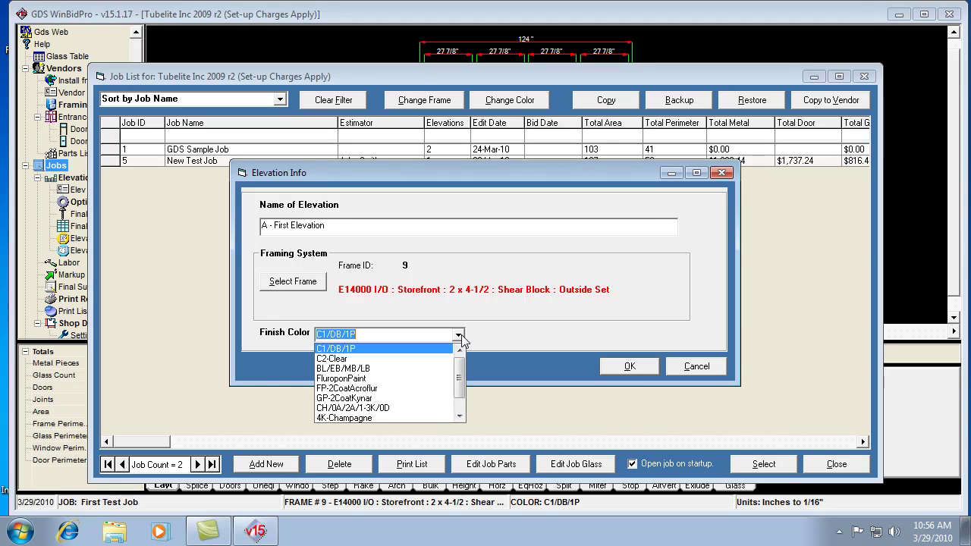
left_click(378, 377)
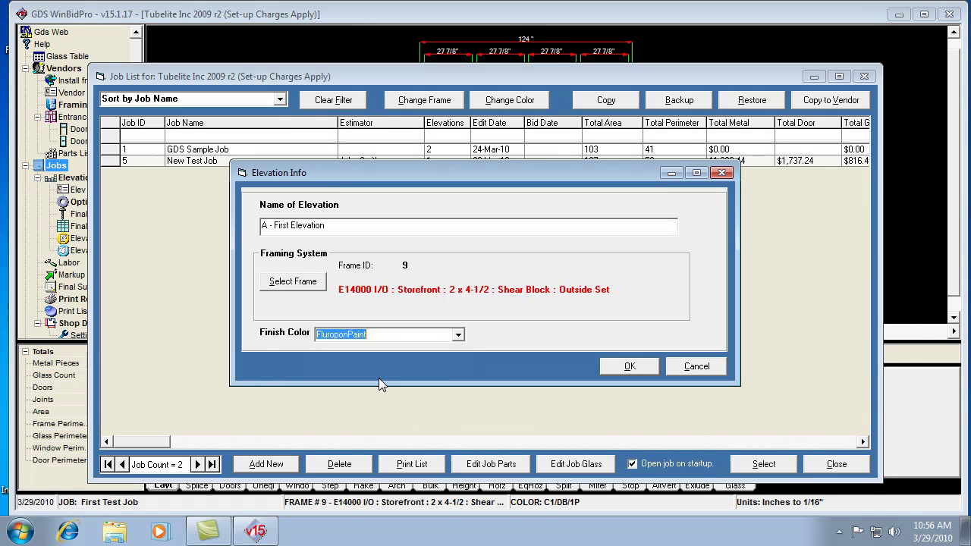
left_click(618, 372)
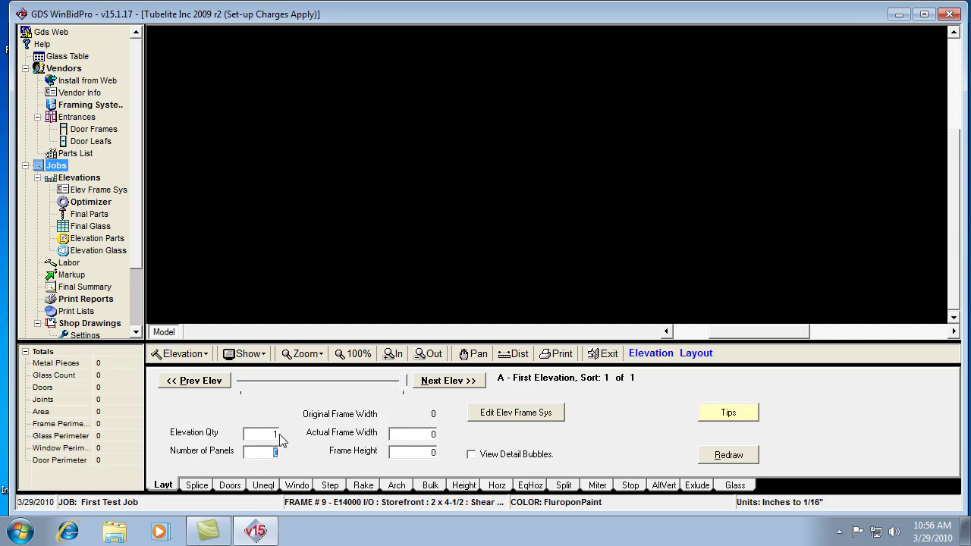
Lay out the elevation with 5 panels, a frame width of 185 3/16 and a frame height of 120.25 inches
key("Tab")
type("185 3/16")
key("Tab")
type("120.25")
key("Tab")
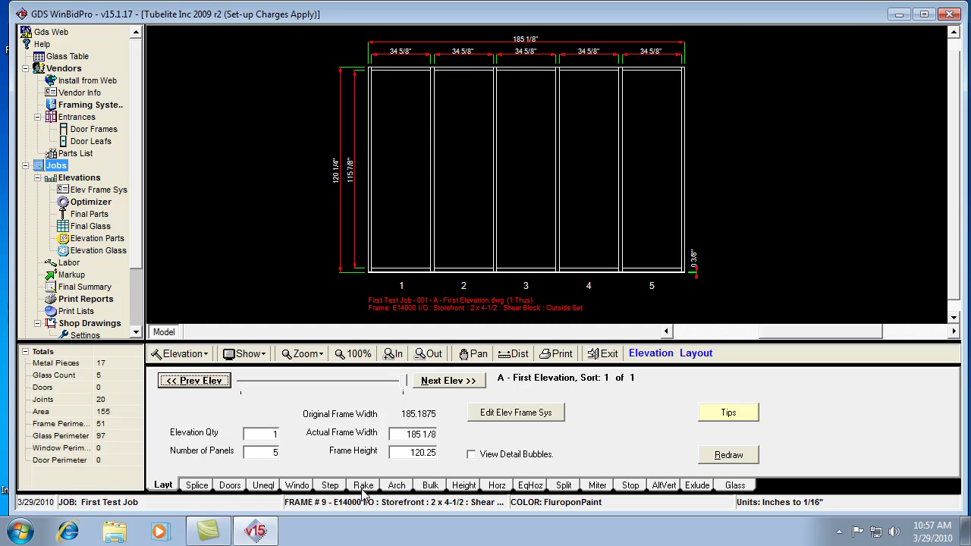
Filter the door frames to pairs and add butt-hinged 14000 Series frame 103 to panel 3
left_click(229, 486)
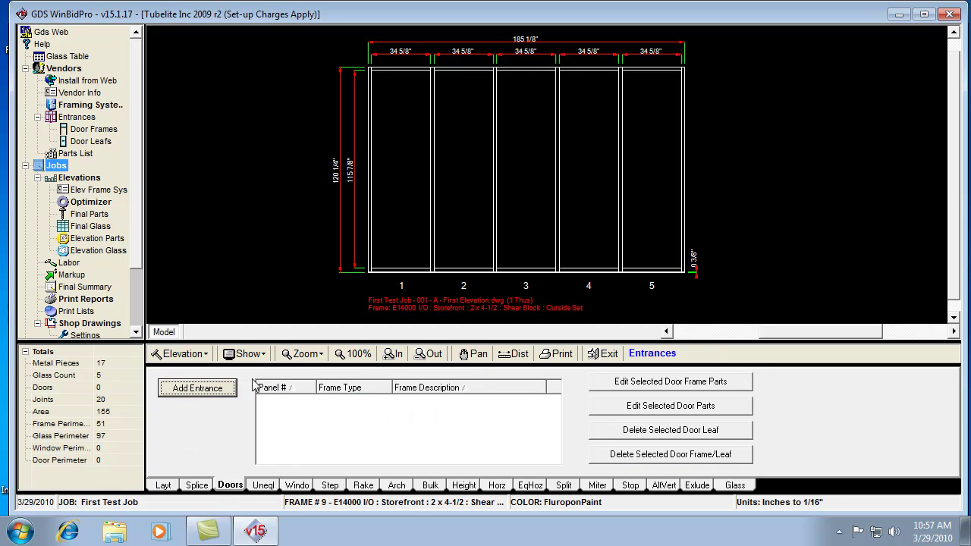
left_click(219, 389)
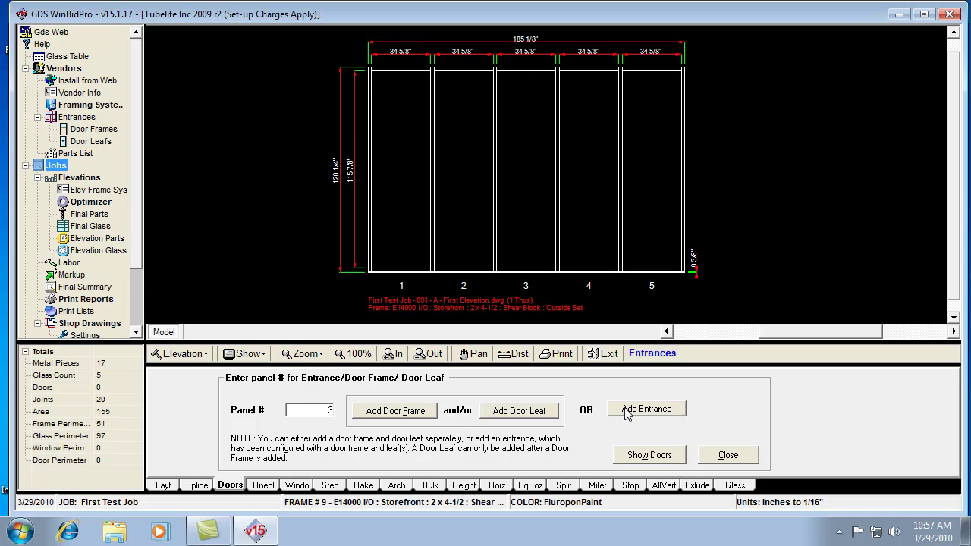
left_click(414, 412)
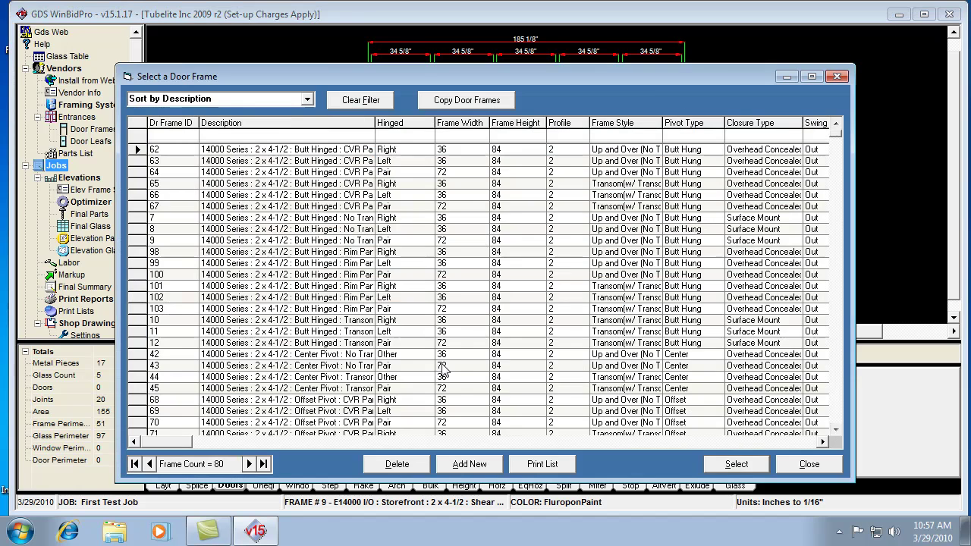
left_click(385, 137)
type("P")
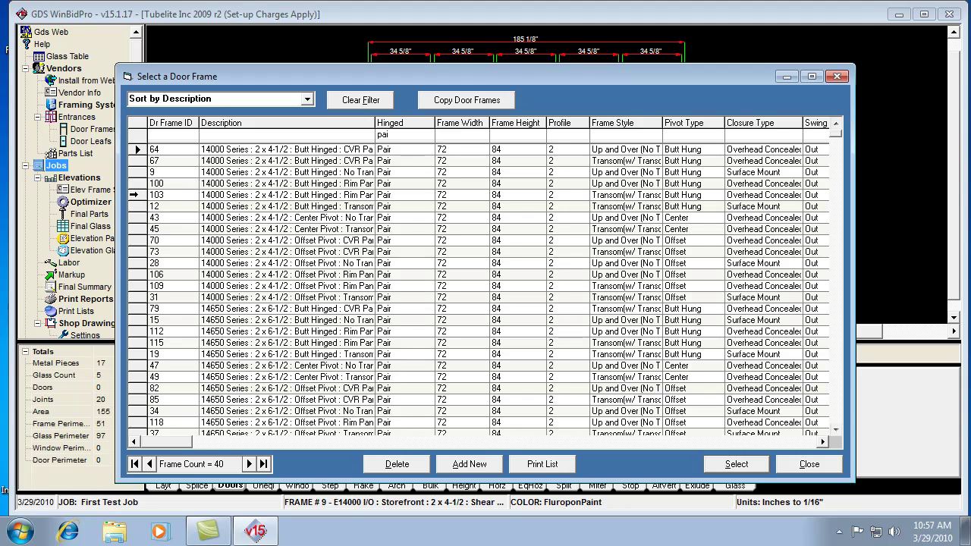
left_click(134, 194)
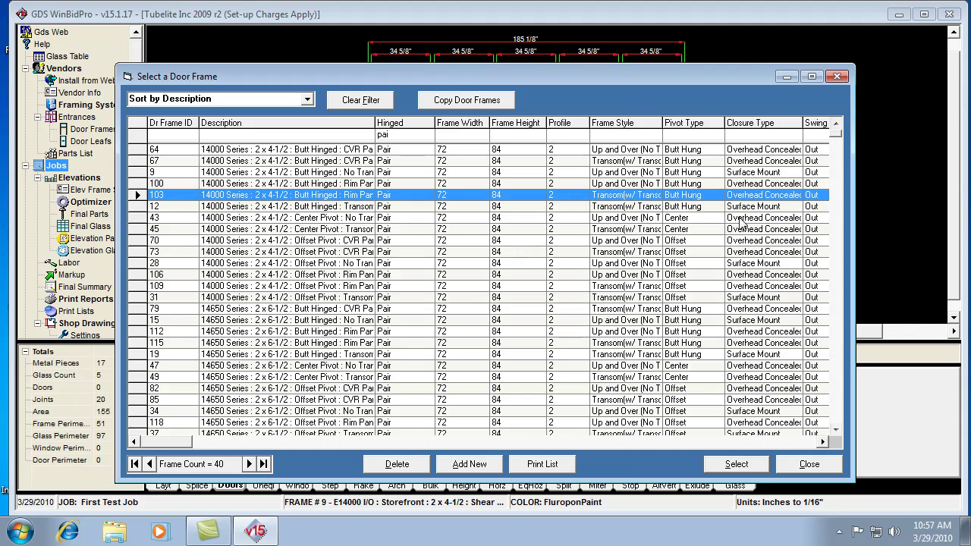
left_click(726, 464)
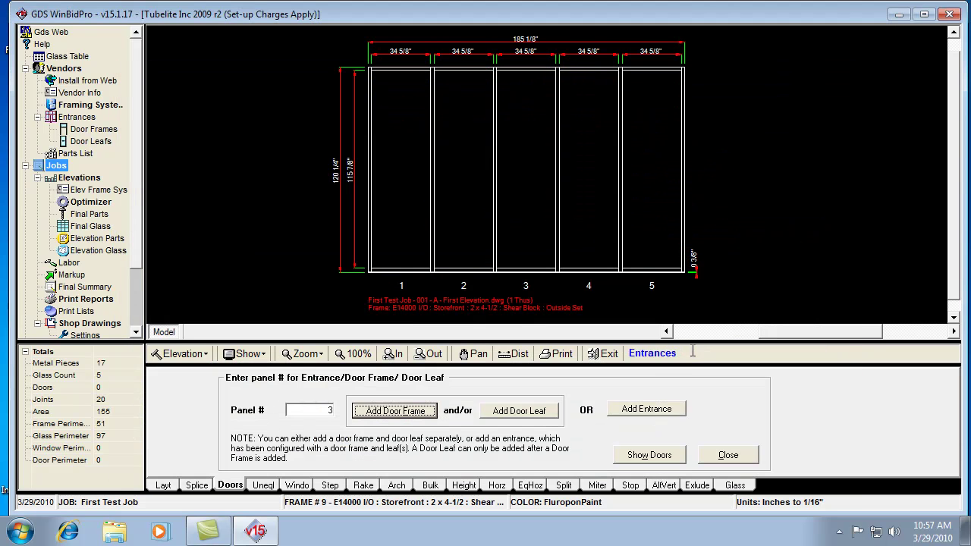
Add door leaf pair 53, Medium Stile Butt Hinged for 1 in. glass, to panel 3 and show the doors
left_click(521, 413)
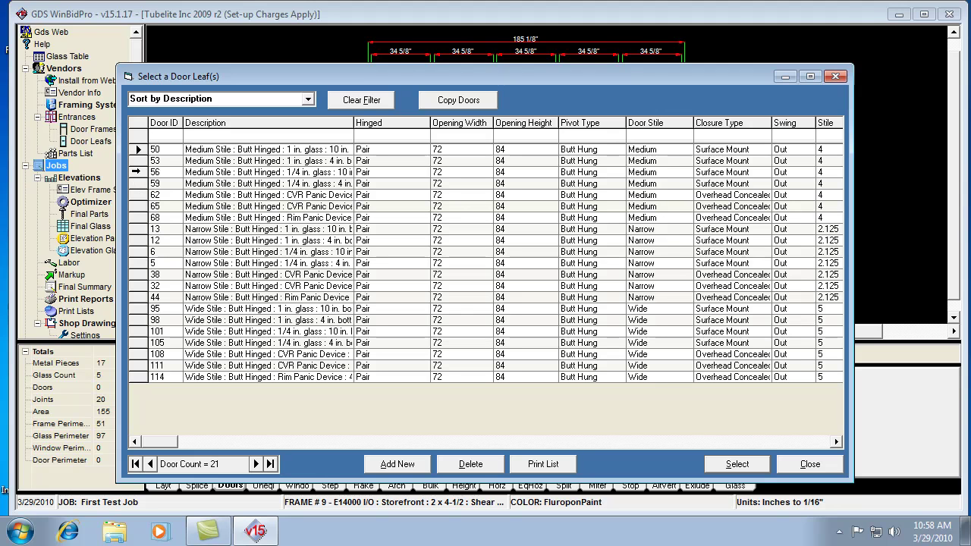
left_click(137, 163)
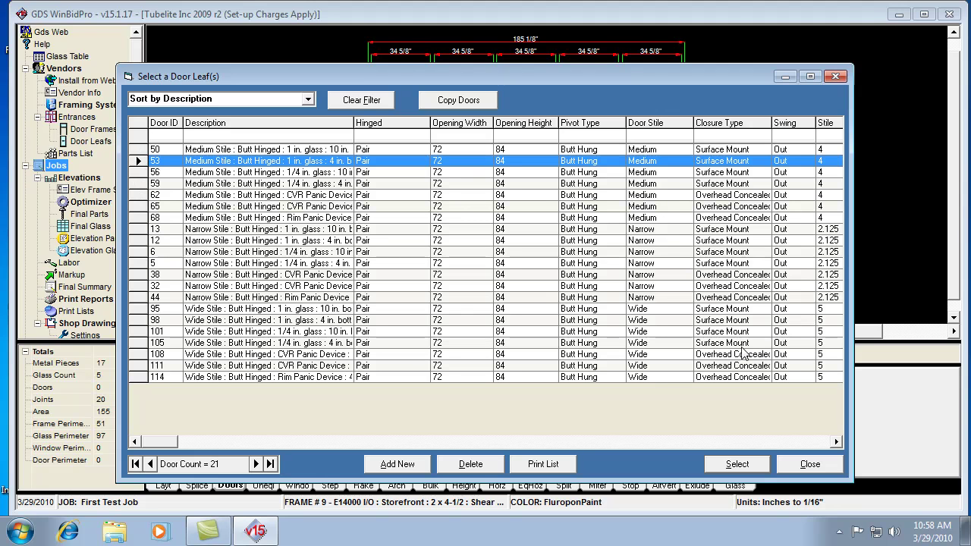
left_click(748, 464)
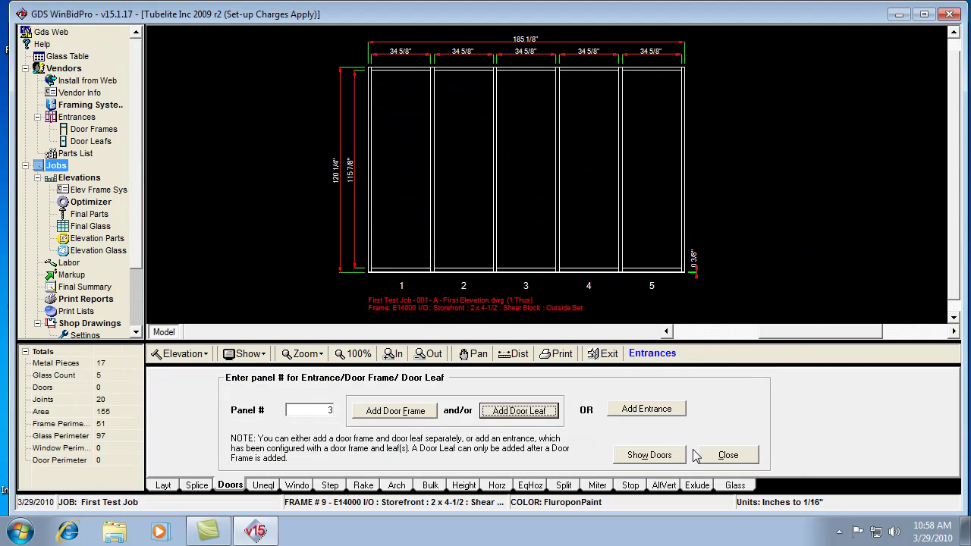
left_click(649, 457)
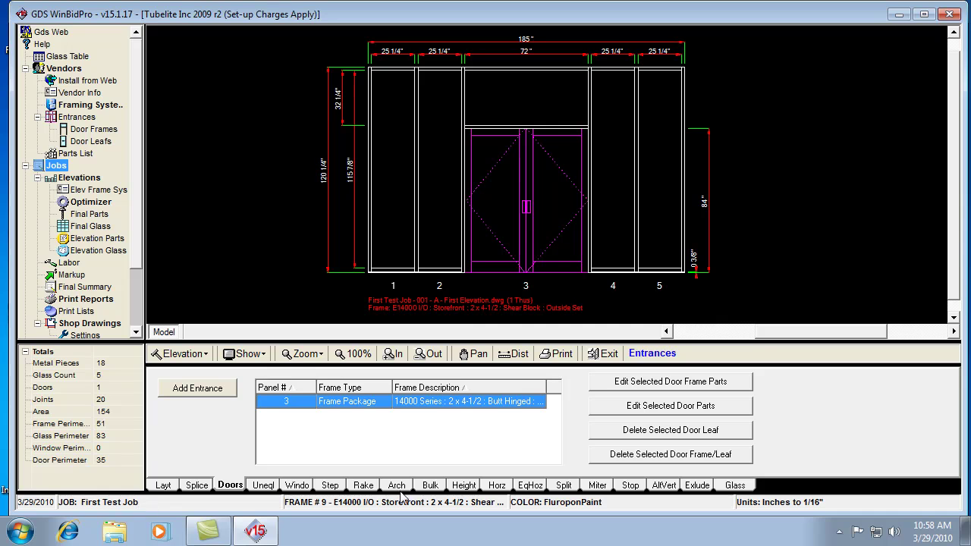
Add Hoz 1 horizontals at heights of 24 and 84 inches for all panels
left_click(498, 486)
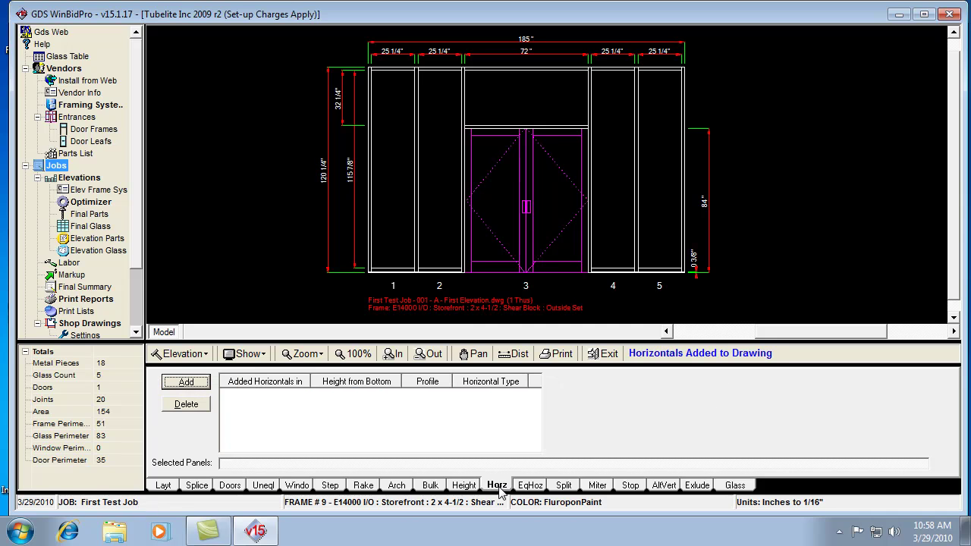
left_click(186, 383)
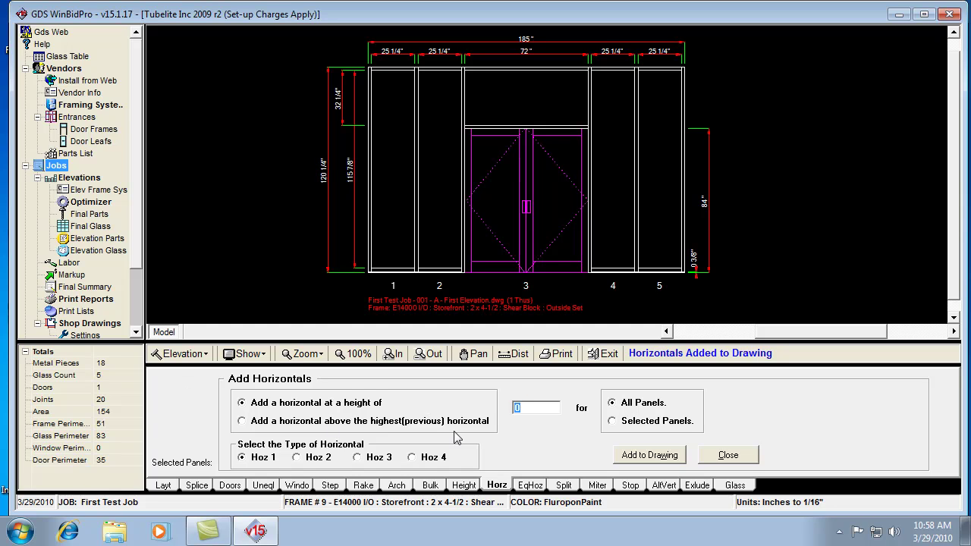
type("24")
key("Return")
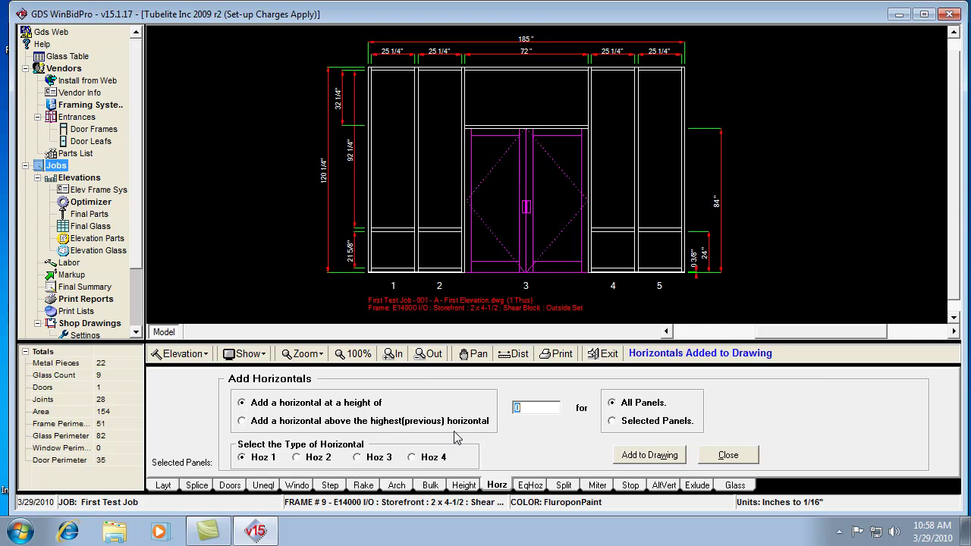
type("84")
key("Return")
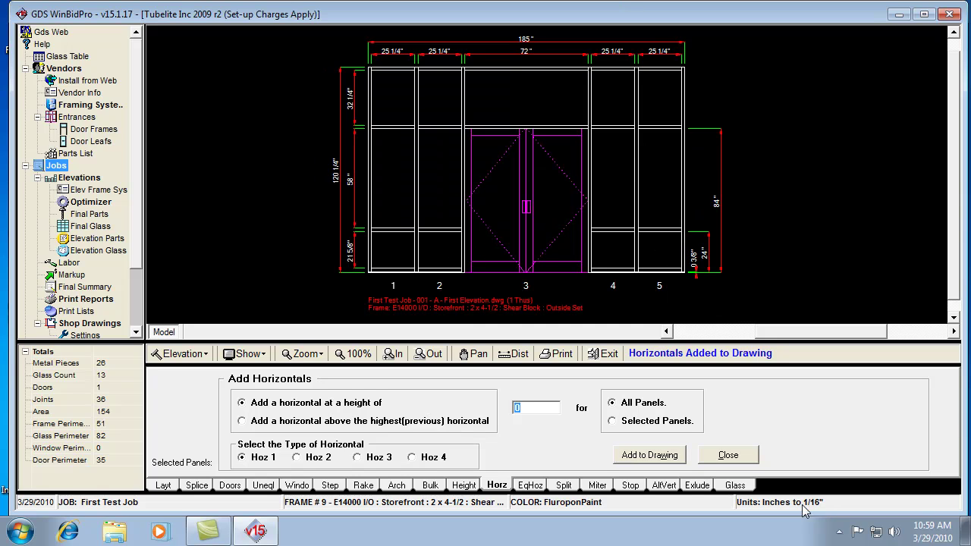
left_click(742, 457)
Assign 1 in. Clear Insulated Tempered glass by row to the bottom row of lites
left_click(736, 486)
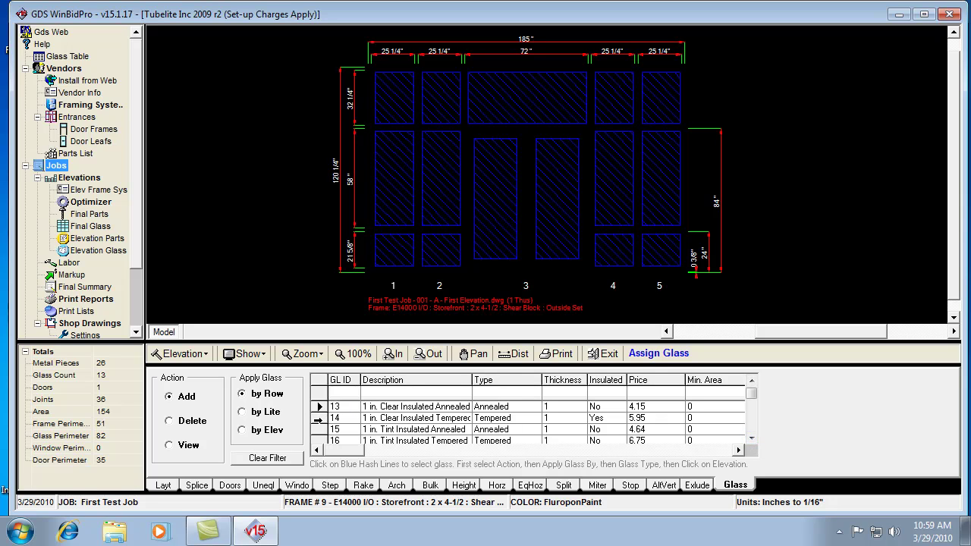
left_click(319, 418)
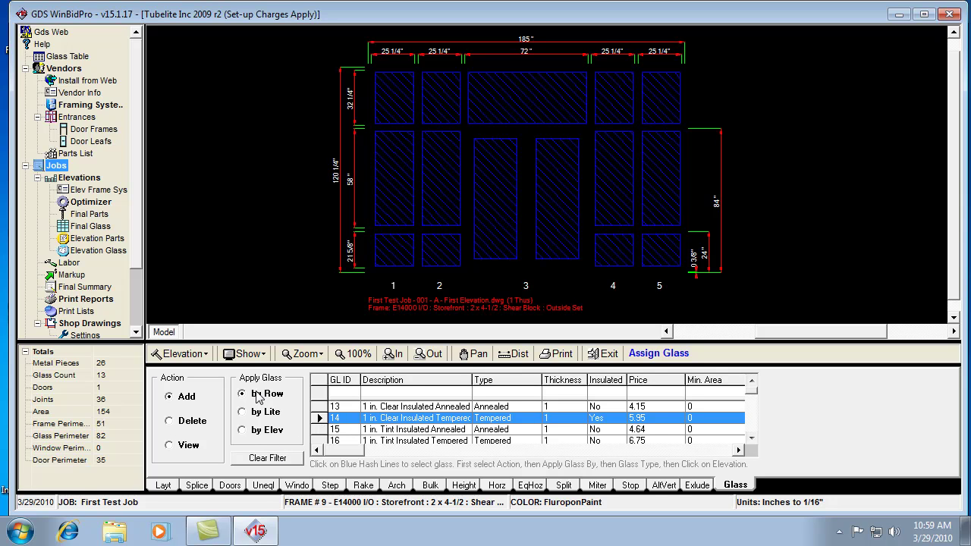
left_click(673, 244)
Apply the tempered glass by lite to both door leaves, the transom above them and the middle lites of panels 2 and 4
left_click(267, 414)
left_click(493, 235)
left_click(553, 236)
left_click(448, 205)
left_click(612, 194)
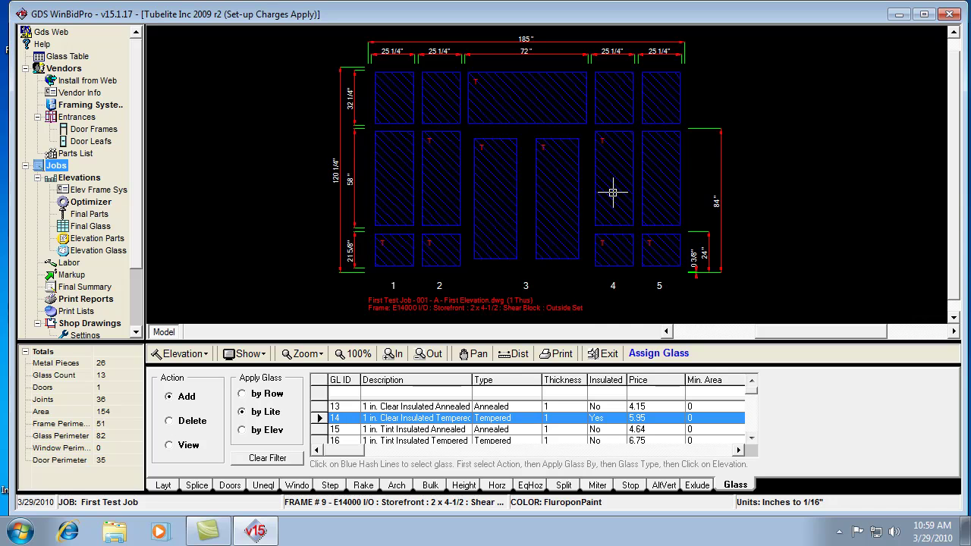
Assign 1 in. Clear Insulated Annealed glass to the top lites of panels 1, 2, 4 and 5 and the middle lites of panels 1 and 5
left_click(465, 407)
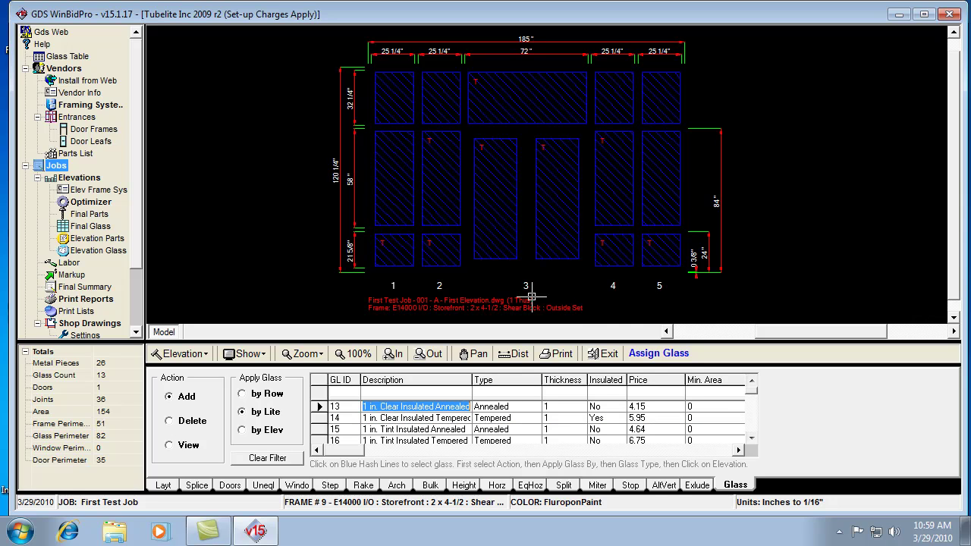
left_click(671, 178)
left_click(646, 76)
left_click(624, 89)
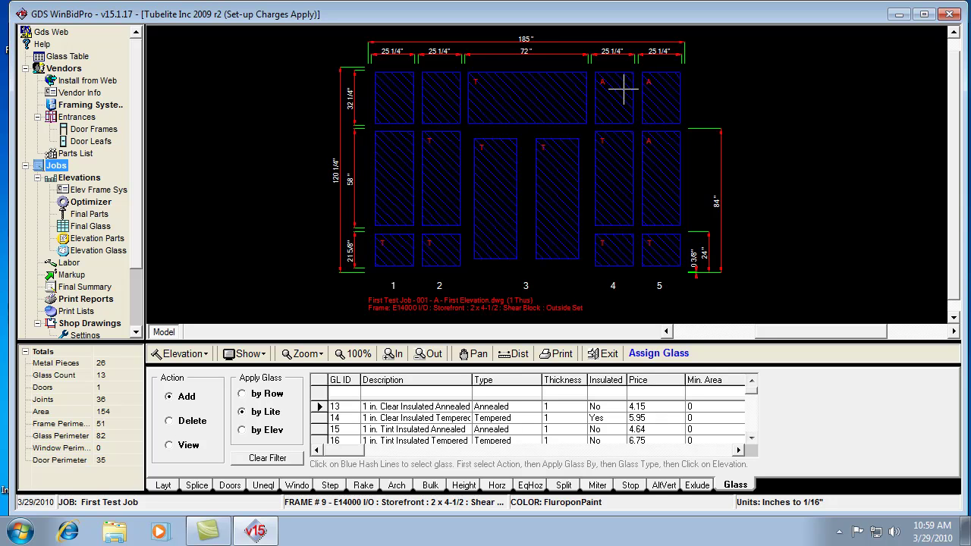
left_click(446, 86)
left_click(396, 86)
left_click(394, 180)
left_click(166, 487)
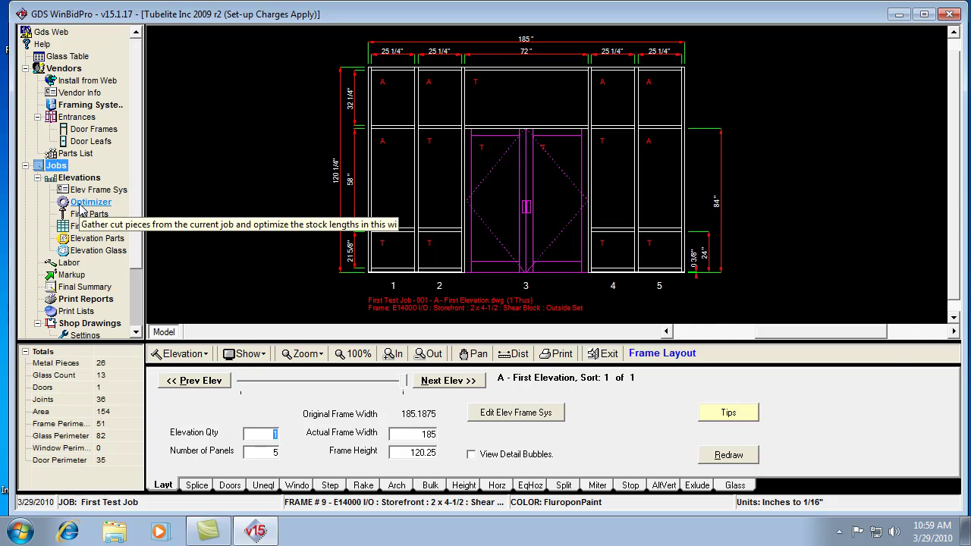
left_click(461, 381)
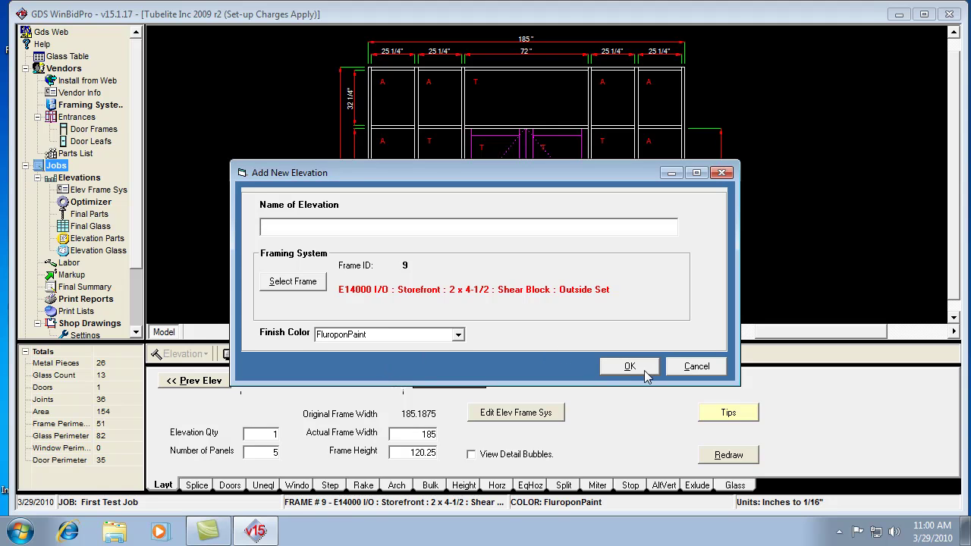
left_click(689, 370)
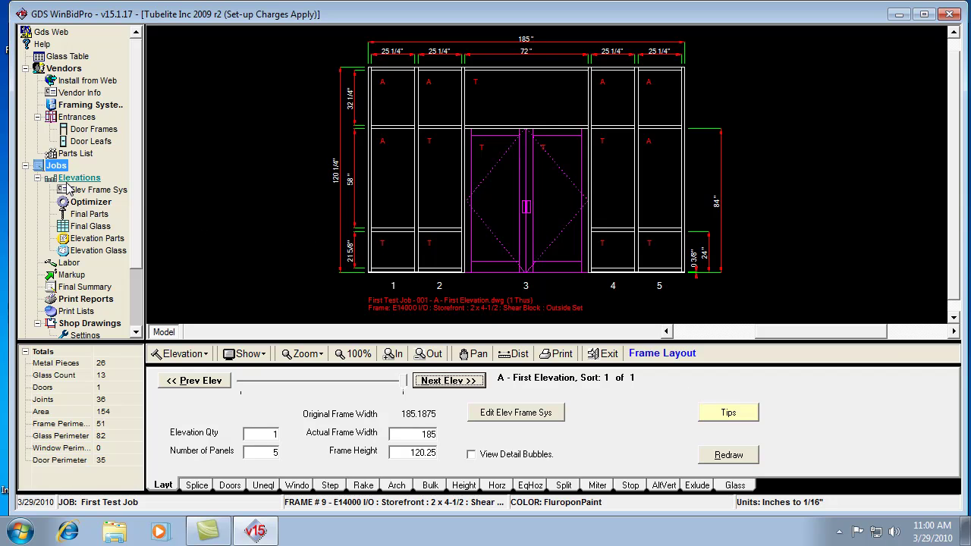
left_click(209, 350)
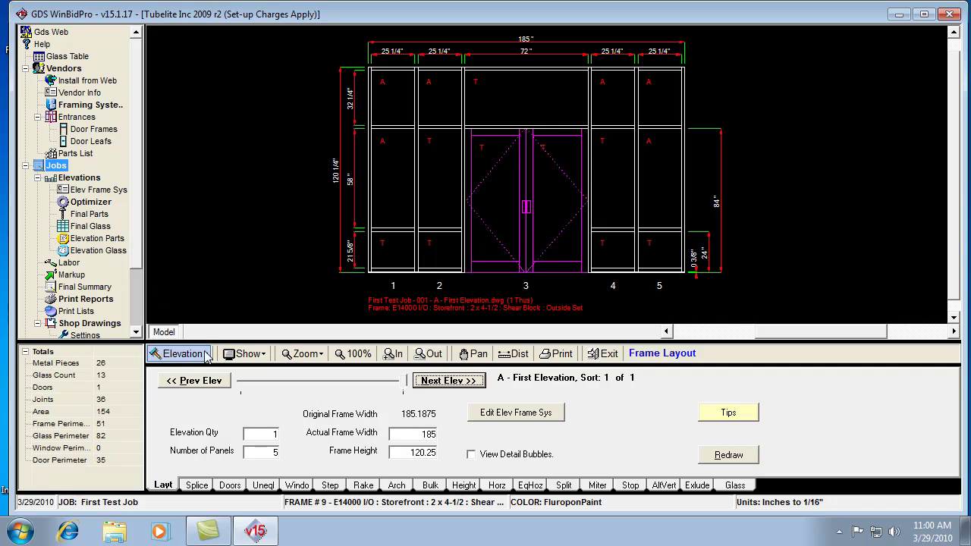
left_click(210, 306)
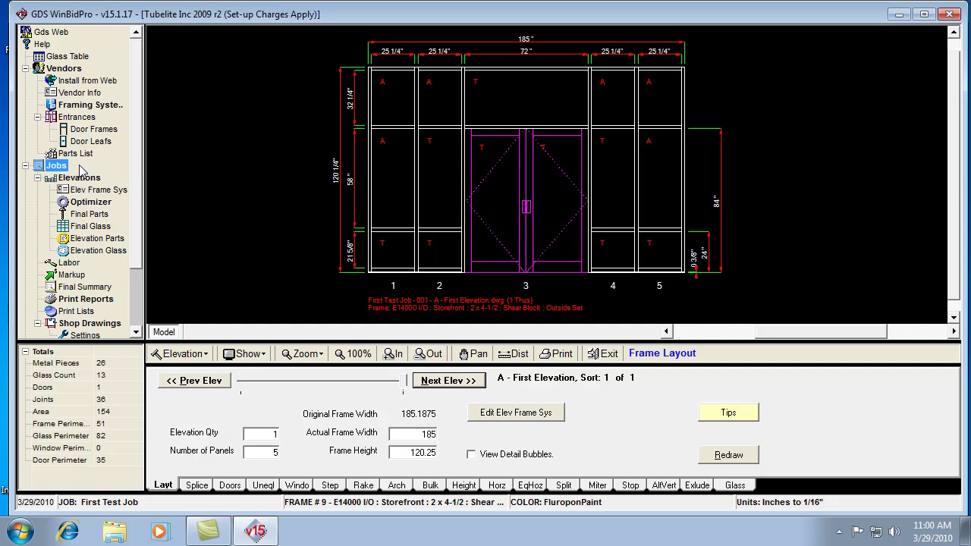
Gather the job's elevation parts in the Metal Optimizer and optimize the cuts against the stock lengths
left_click(83, 206)
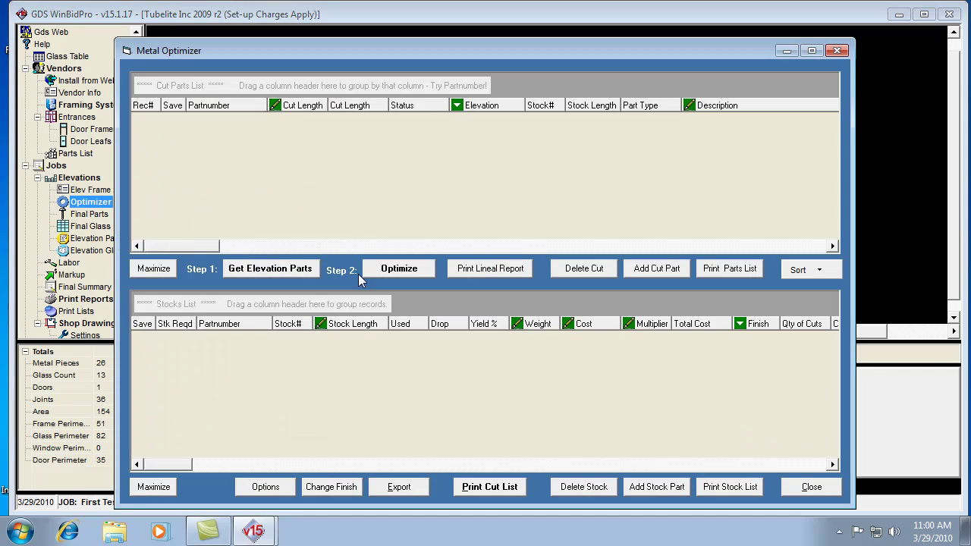
left_click(271, 270)
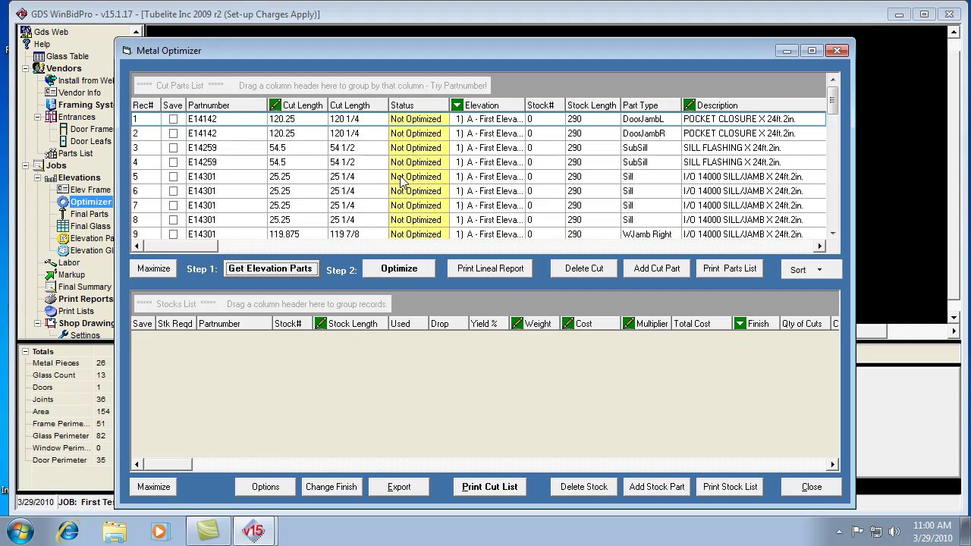
left_click(389, 273)
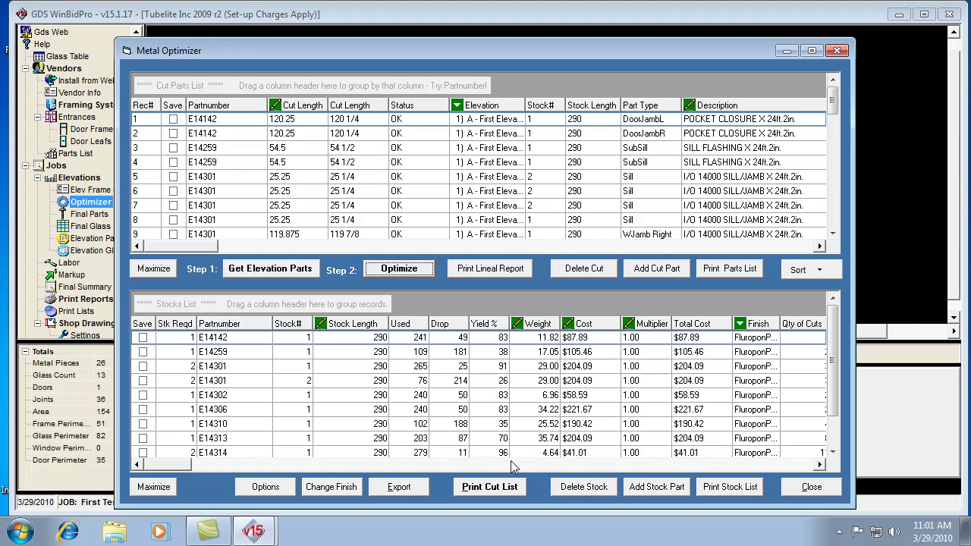
Preview the cut list report of cut patterns for the optimized stock lengths and close it
left_click(480, 487)
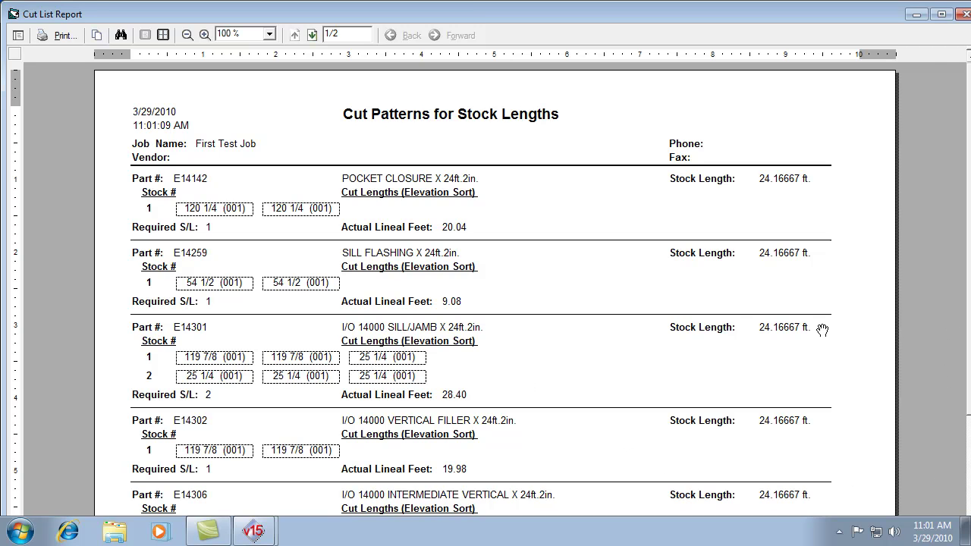
left_click(963, 19)
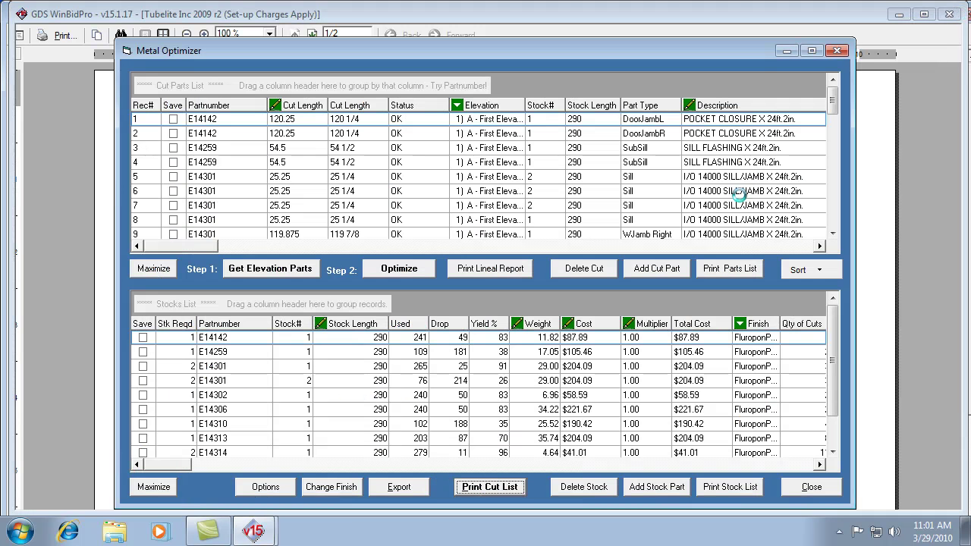